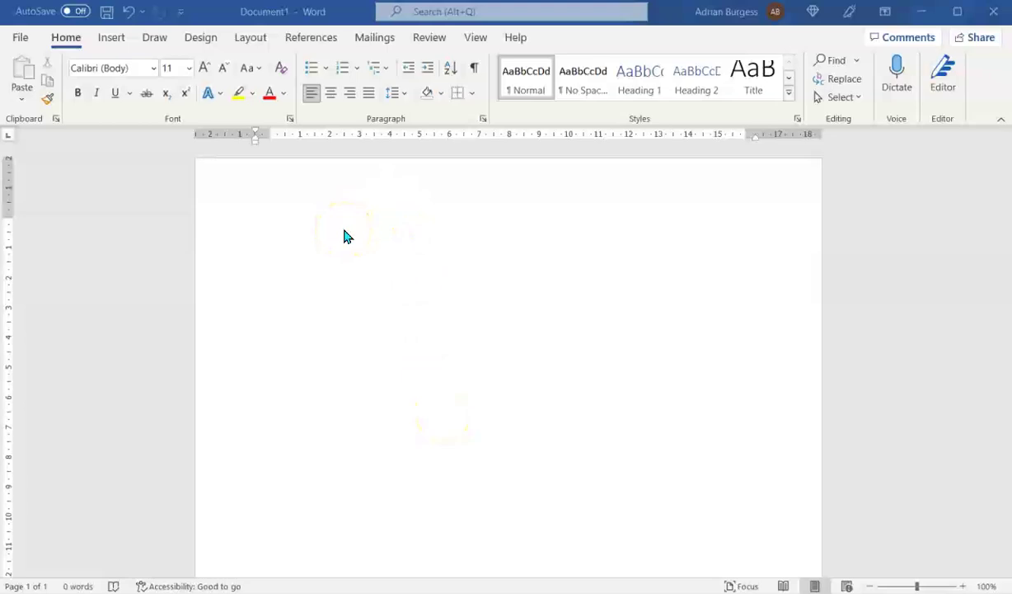
Type --- twice on new lines to create two single border lines at the top
{"action": "left_click", "coordinate": [345, 235]}
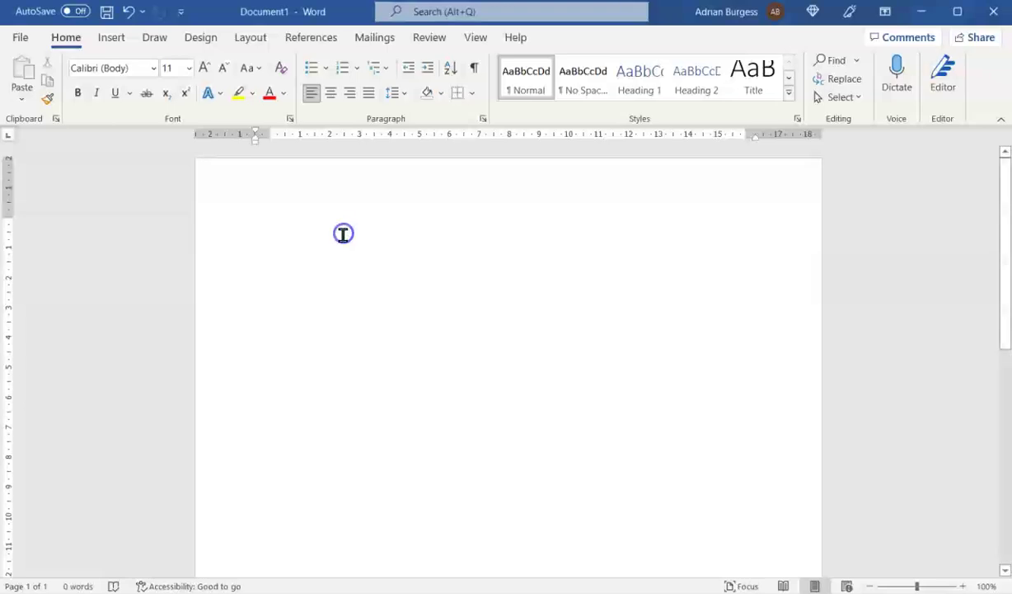
{"action": "key", "text": "Return"}
{"action": "key", "text": "Return"}
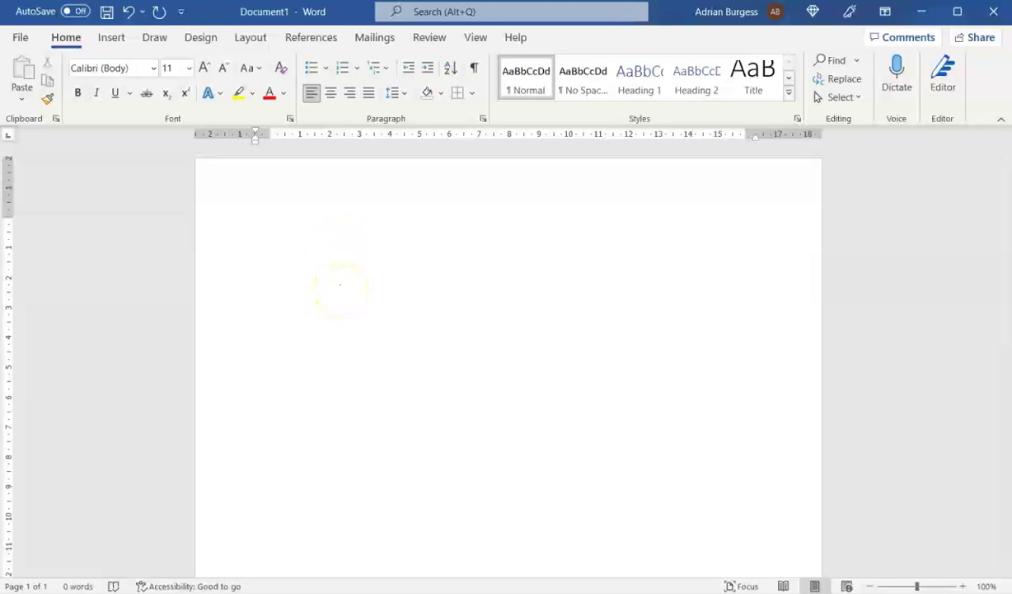
{"action": "type", "text": "---"}
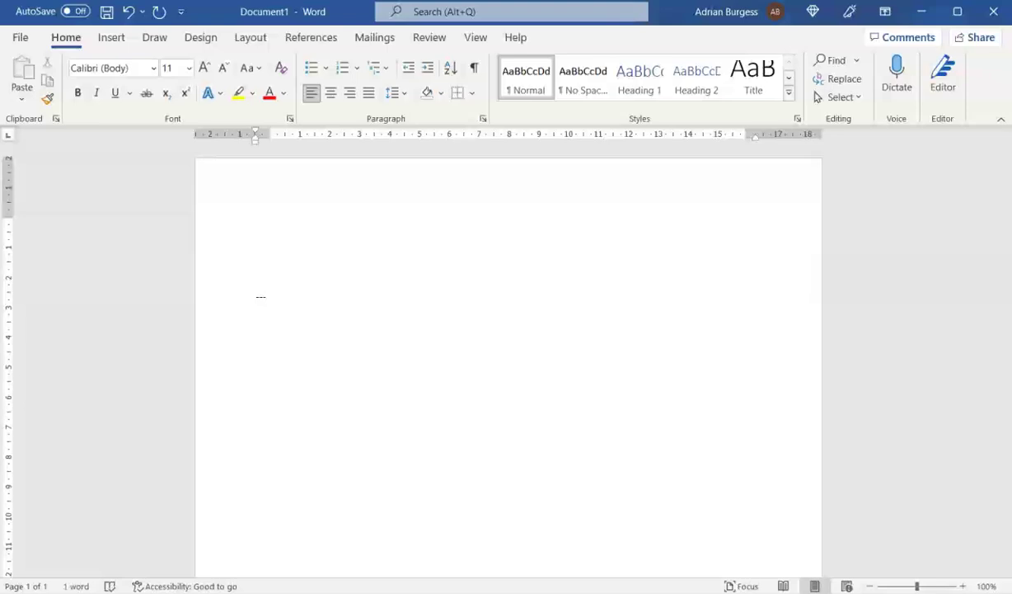
{"action": "key", "text": "Return"}
{"action": "key", "text": "Return"}
{"action": "key", "text": "Return"}
{"action": "type", "text": "---"}
{"action": "key", "text": "Return"}
{"action": "key", "text": "Return"}
{"action": "key", "text": "Return"}
{"action": "key", "text": "Return"}
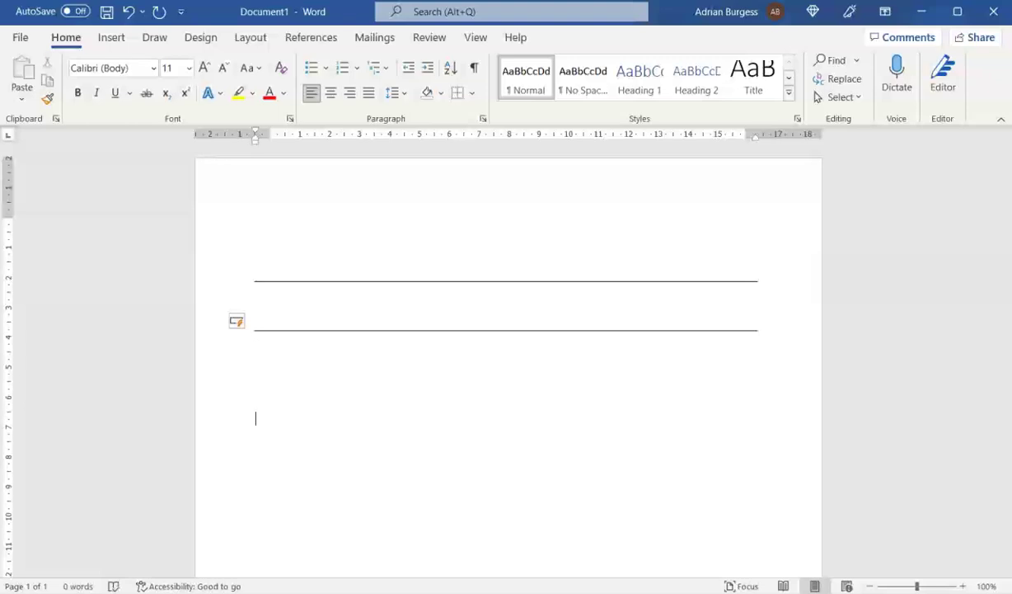
Add a ---- border line and an === double border line further down the page
{"action": "type", "text": "----"}
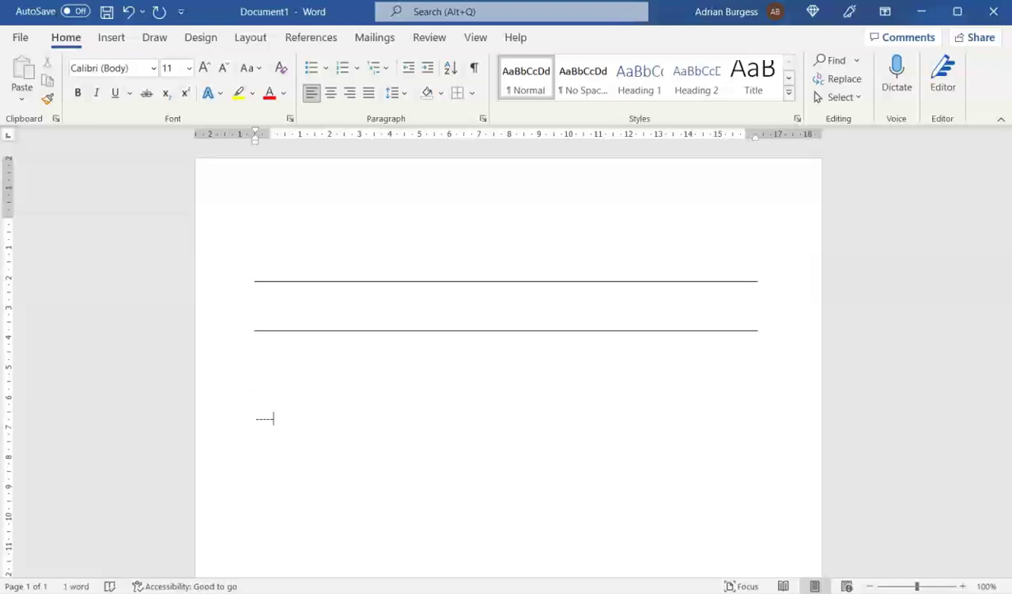
{"action": "key", "text": "Return"}
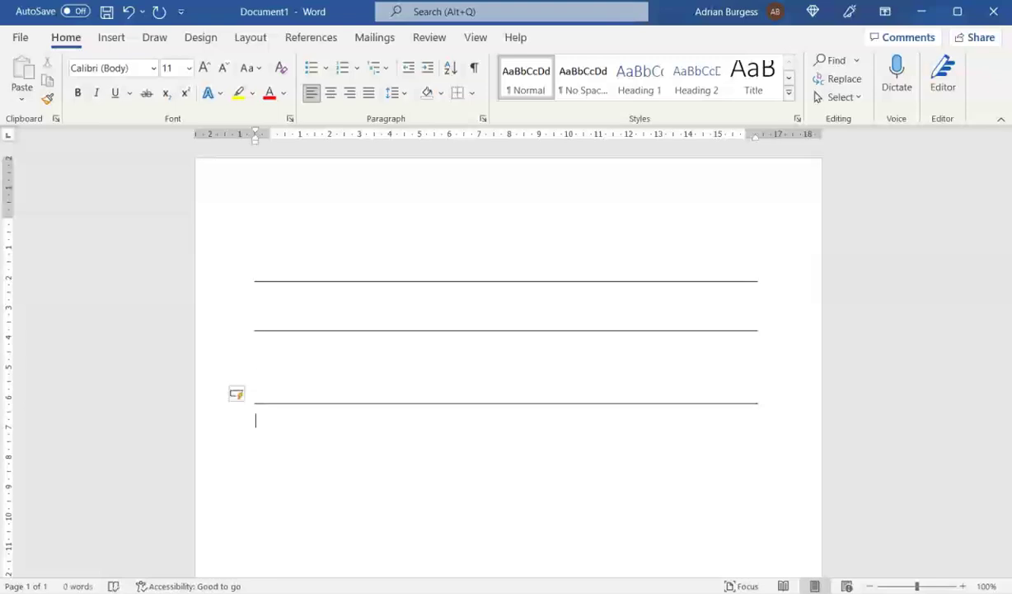
{"action": "key", "text": "Return"}
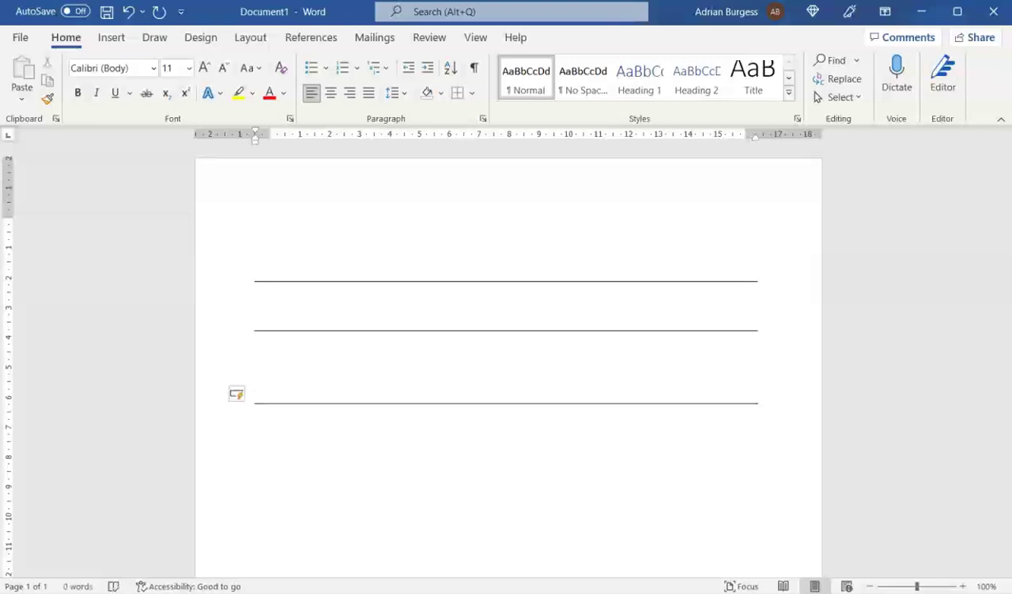
{"action": "type", "text": "==="}
{"action": "key", "text": "Return"}
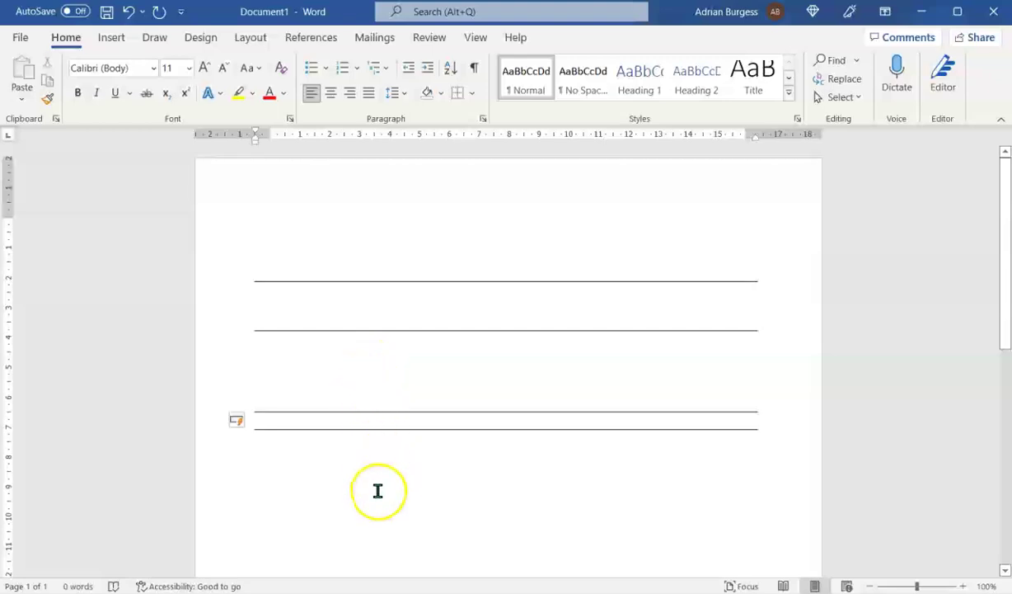
Delete the double border lines and clear the remaining borders with Borders > No Border
{"action": "left_click_drag", "start_coordinate": [378, 491], "coordinate": [348, 390]}
{"action": "key", "text": "Delete"}
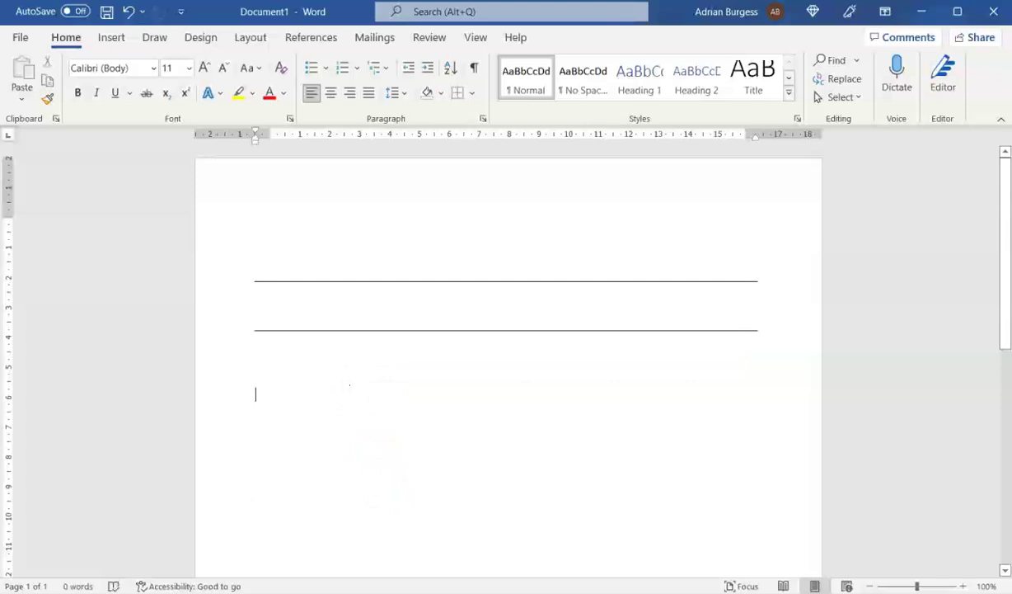
{"action": "left_click", "coordinate": [295, 284]}
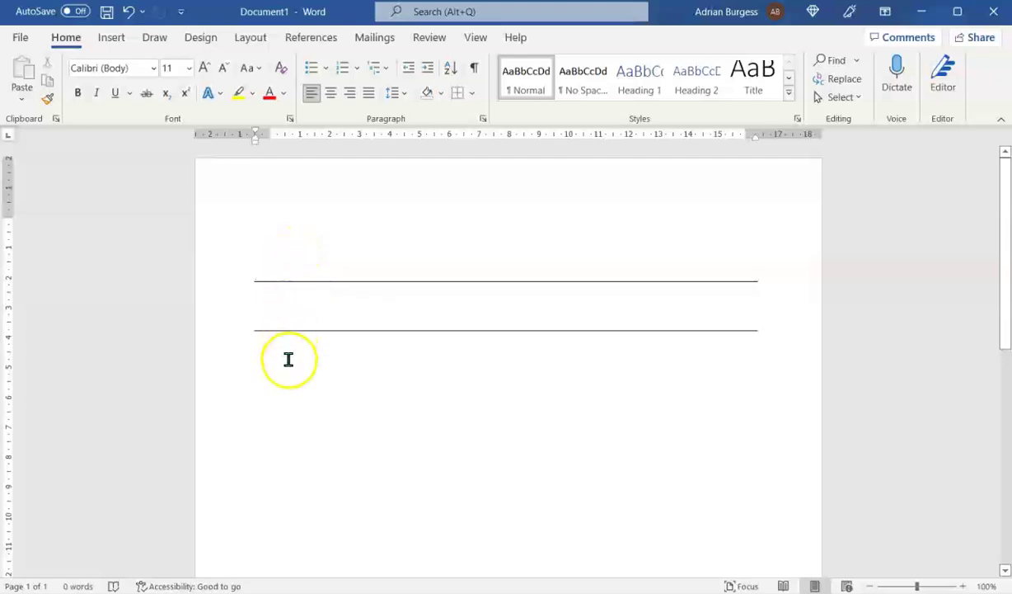
{"action": "left_click_drag", "start_coordinate": [291, 359], "coordinate": [272, 271]}
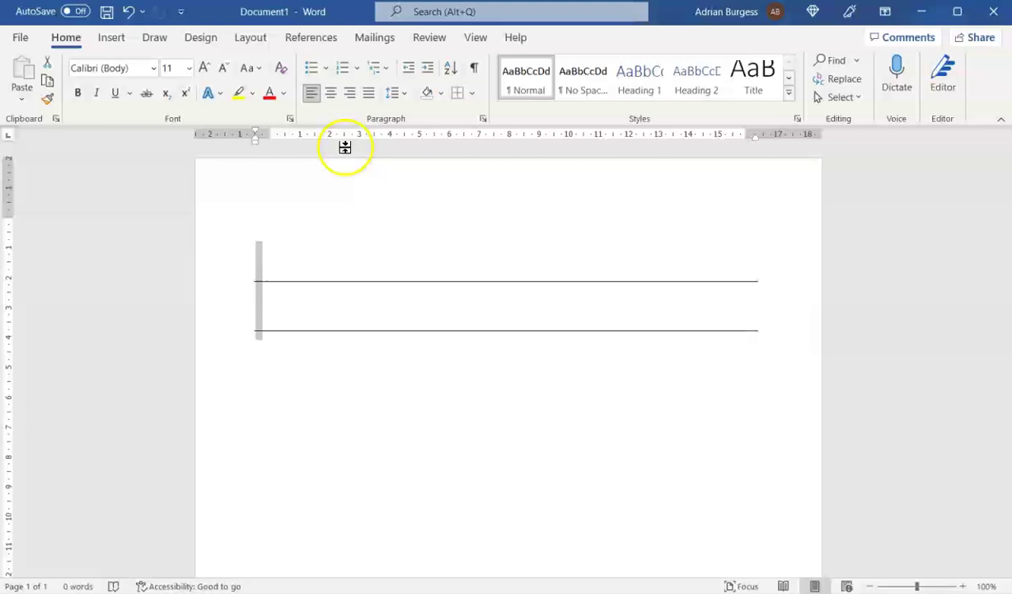
{"action": "left_click", "coordinate": [473, 96]}
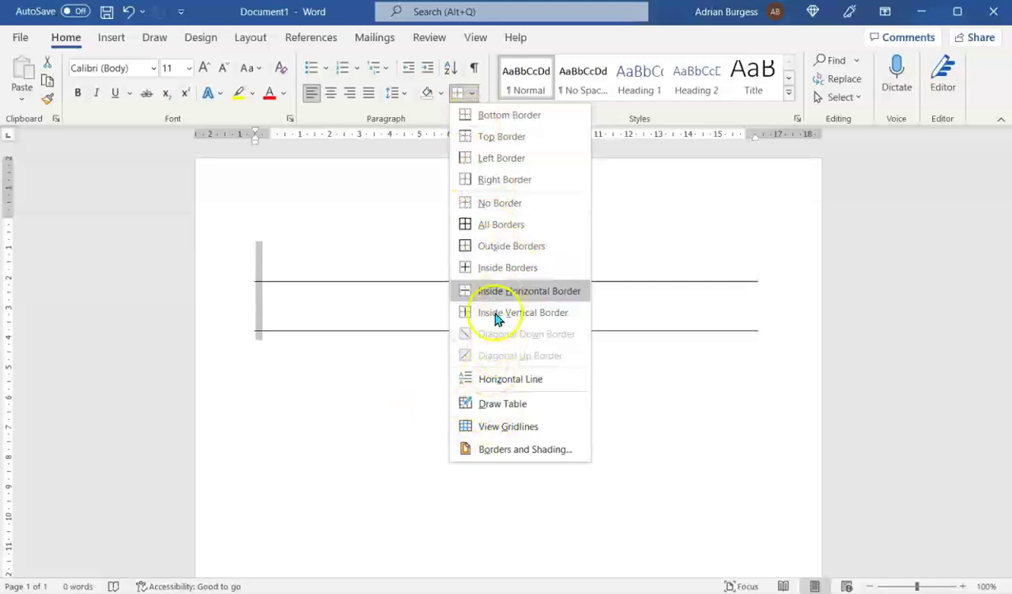
{"action": "left_click", "coordinate": [500, 203]}
{"action": "left_click", "coordinate": [323, 245]}
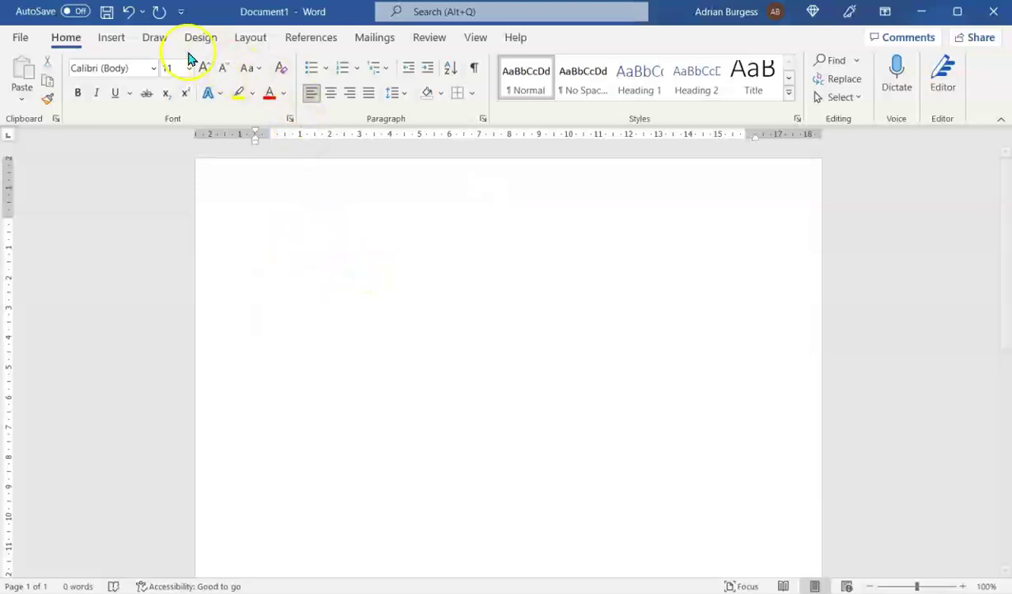
Insert a 4-column by 3-row table at the top of the page
{"action": "left_click", "coordinate": [113, 39]}
{"action": "left_click", "coordinate": [114, 82]}
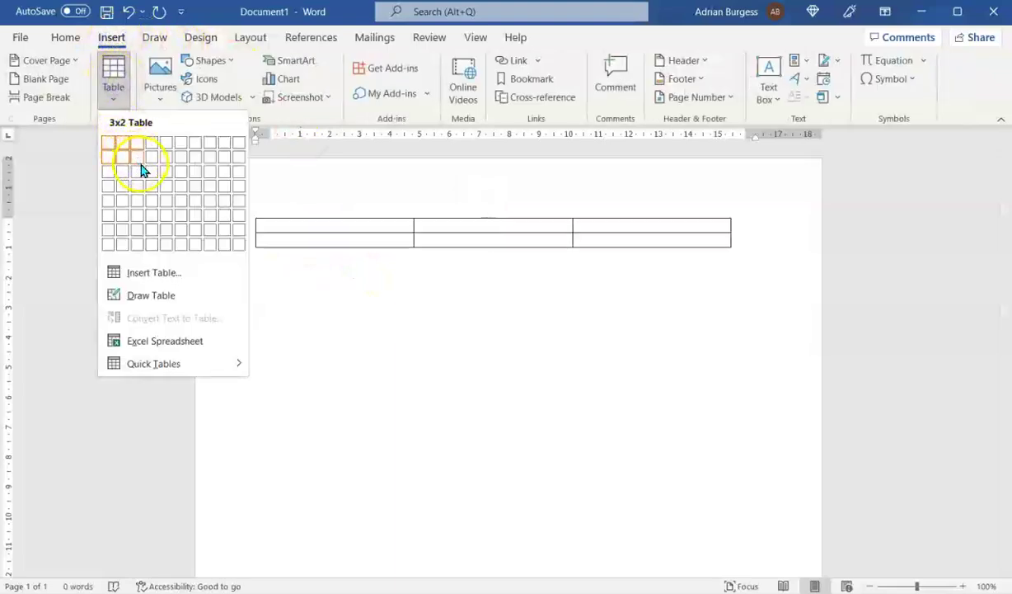
{"action": "left_click", "coordinate": [149, 173]}
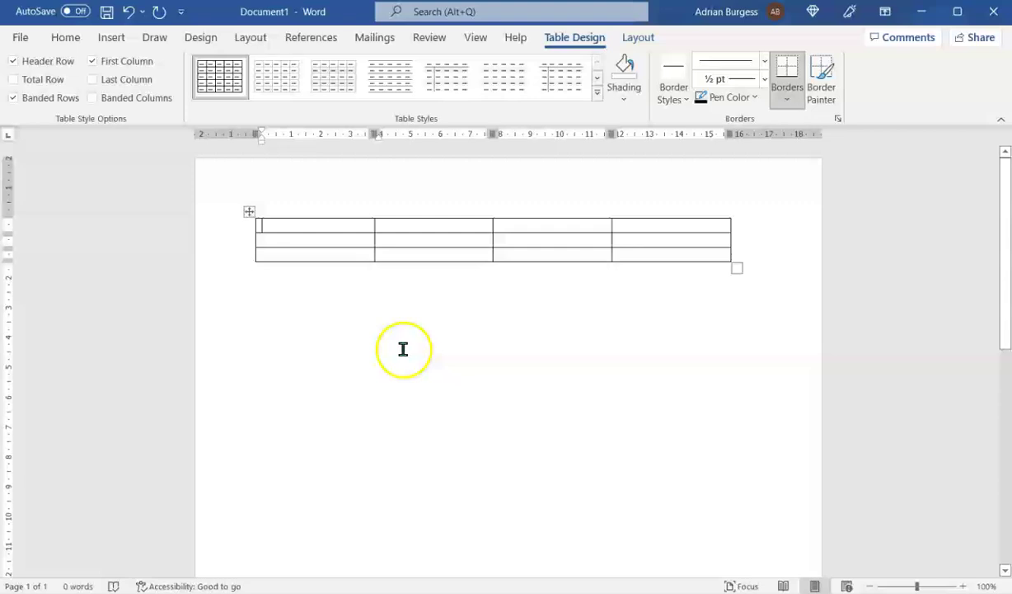
Below the table, type --- twice to create two border lines
{"action": "left_click", "coordinate": [384, 328]}
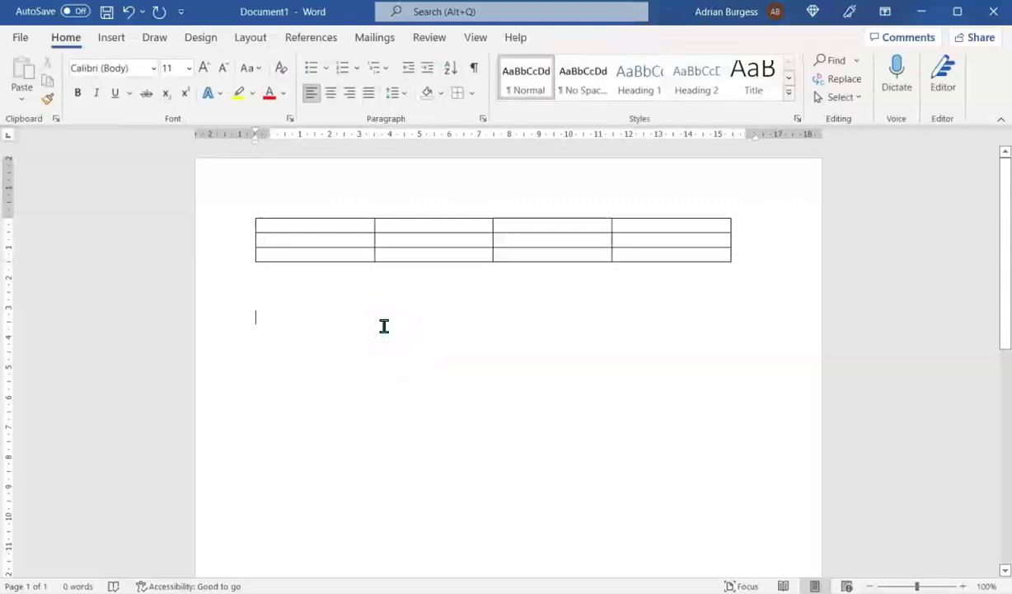
{"action": "type", "text": "---"}
{"action": "key", "text": "ctrl+v"}
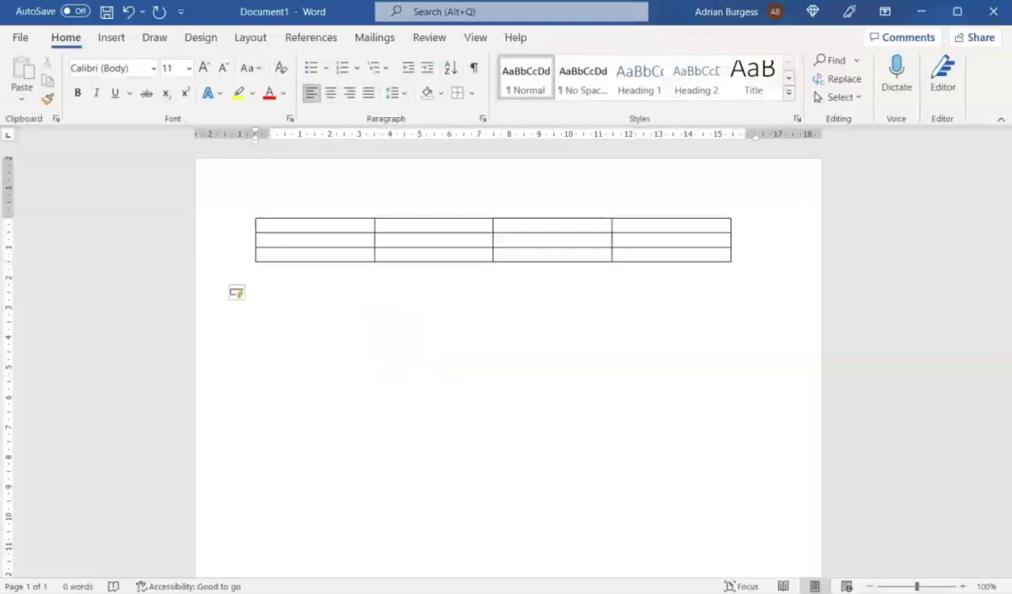
{"action": "key", "text": "Return"}
{"action": "type", "text": "---"}
{"action": "key", "text": "Return"}
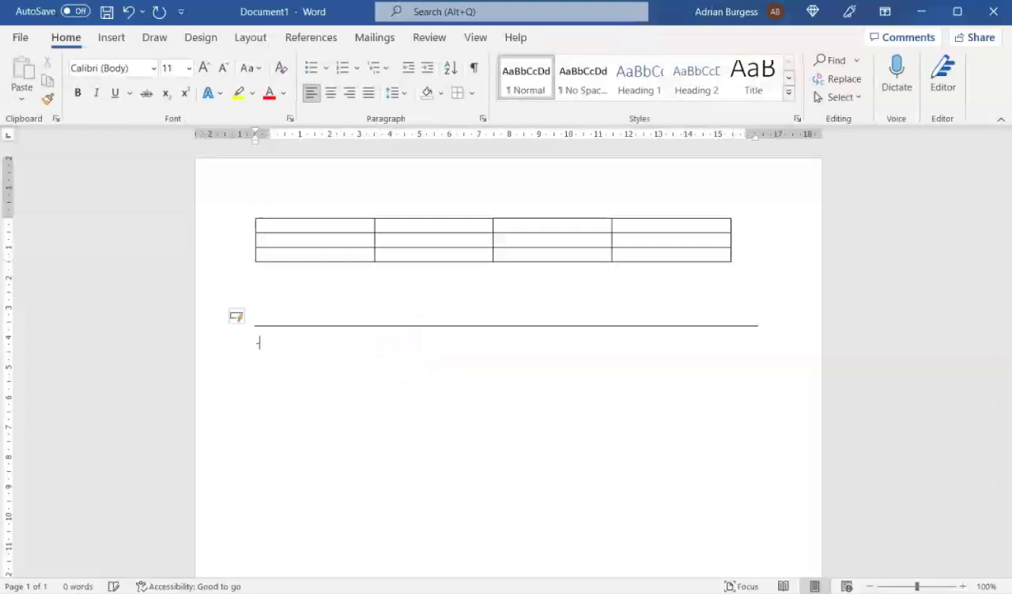
{"action": "type", "text": "---"}
{"action": "key", "text": "Return"}
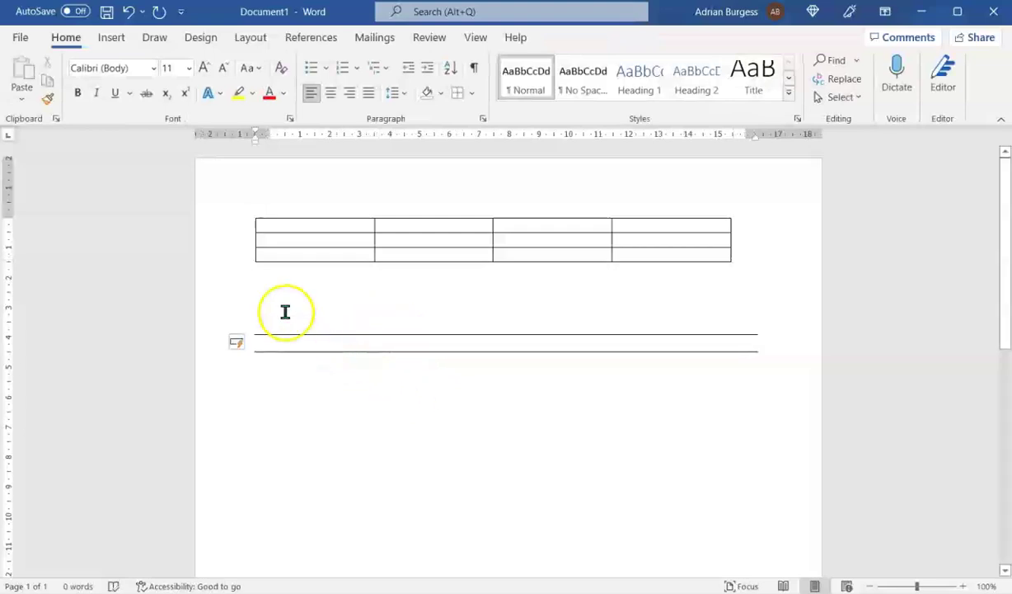
Remove the two border lines below the table with Borders > No Border
{"action": "left_click_drag", "start_coordinate": [302, 377], "coordinate": [290, 324]}
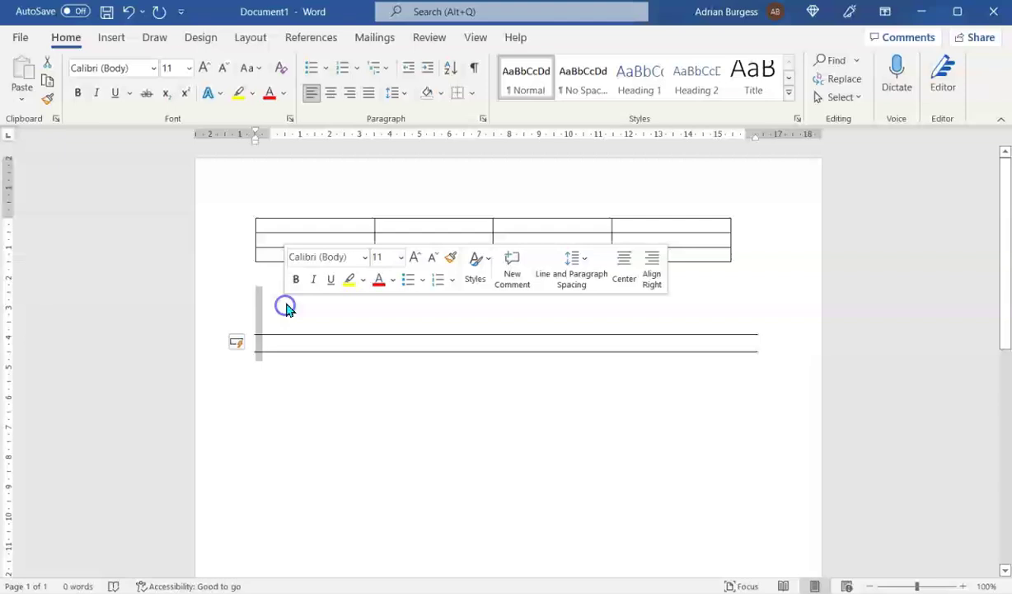
{"action": "left_click", "coordinate": [458, 93]}
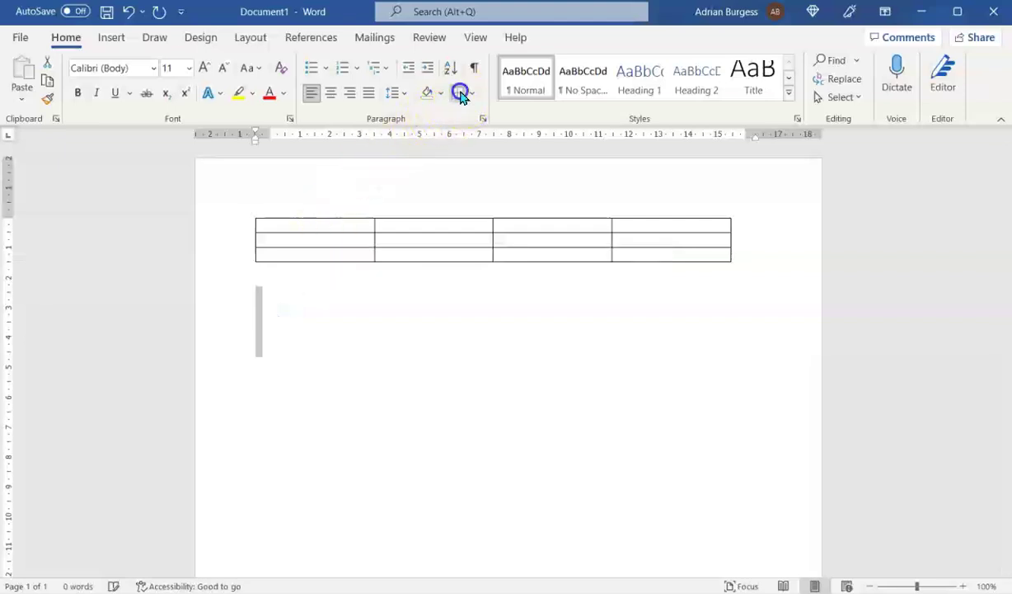
{"action": "left_click", "coordinate": [331, 339]}
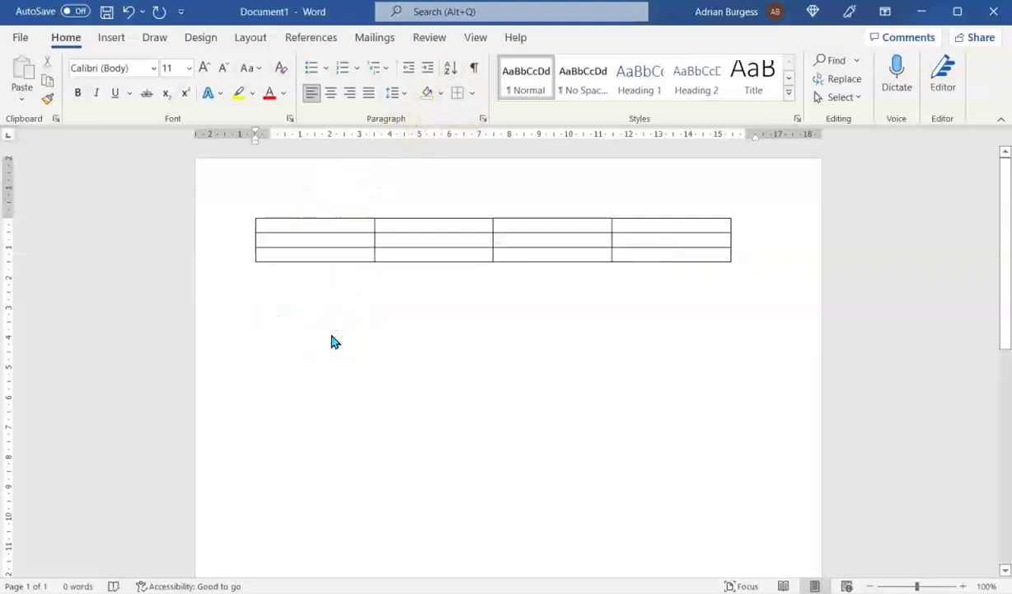